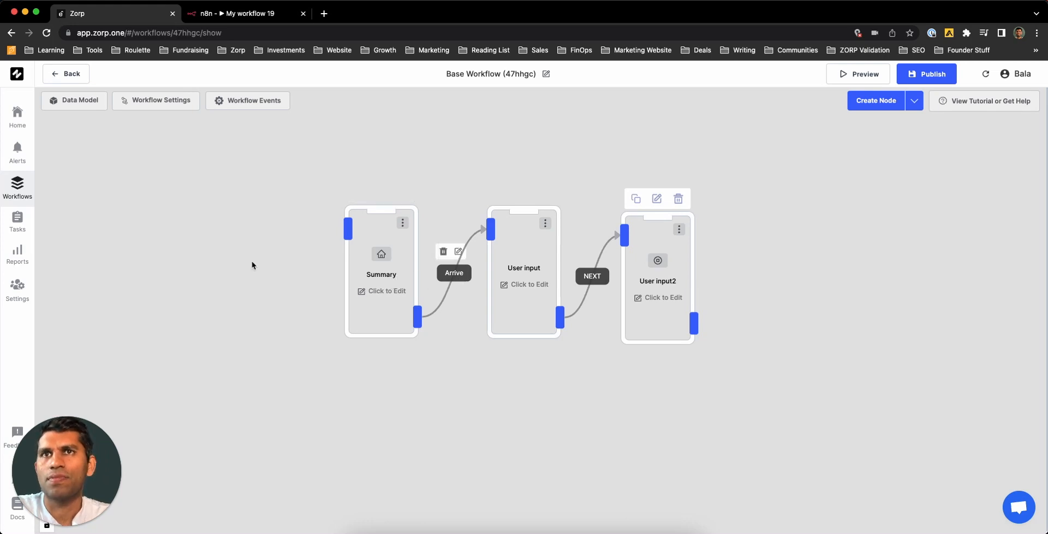
Open the workflow's data model and start a new data field named test_data
click(84, 107)
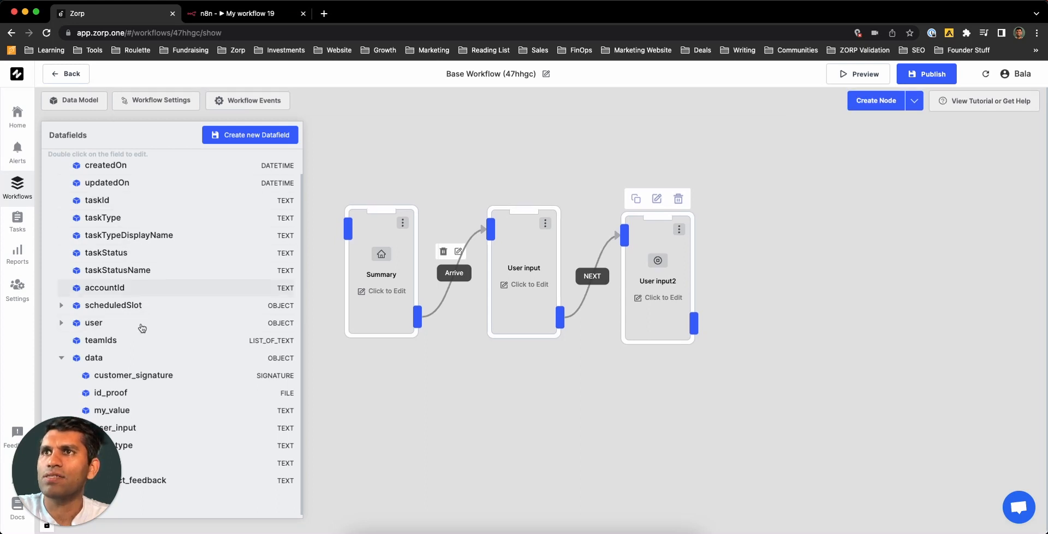
scroll(146, 352, up, 1)
scroll(145, 352, down, 1)
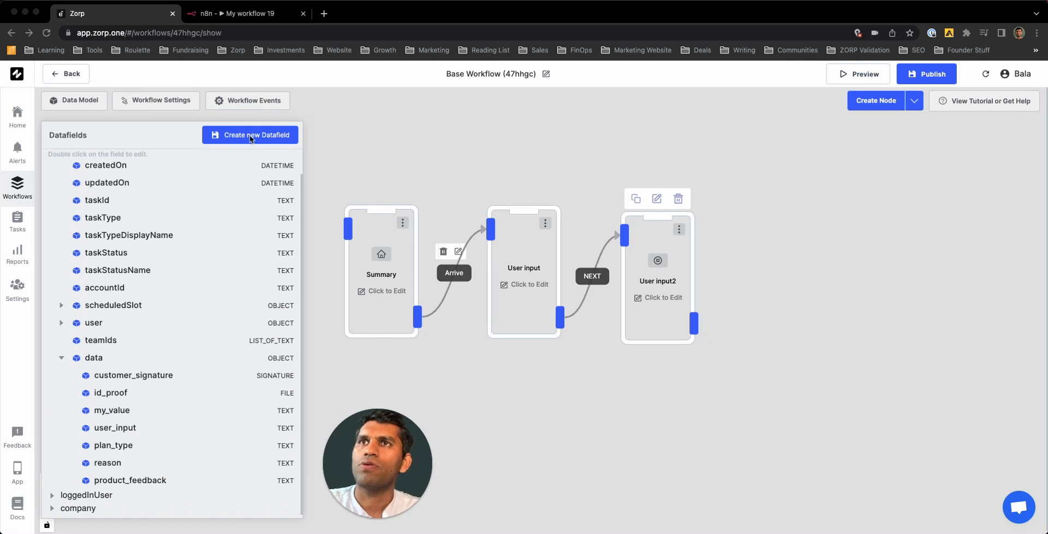
click(267, 139)
click(353, 170)
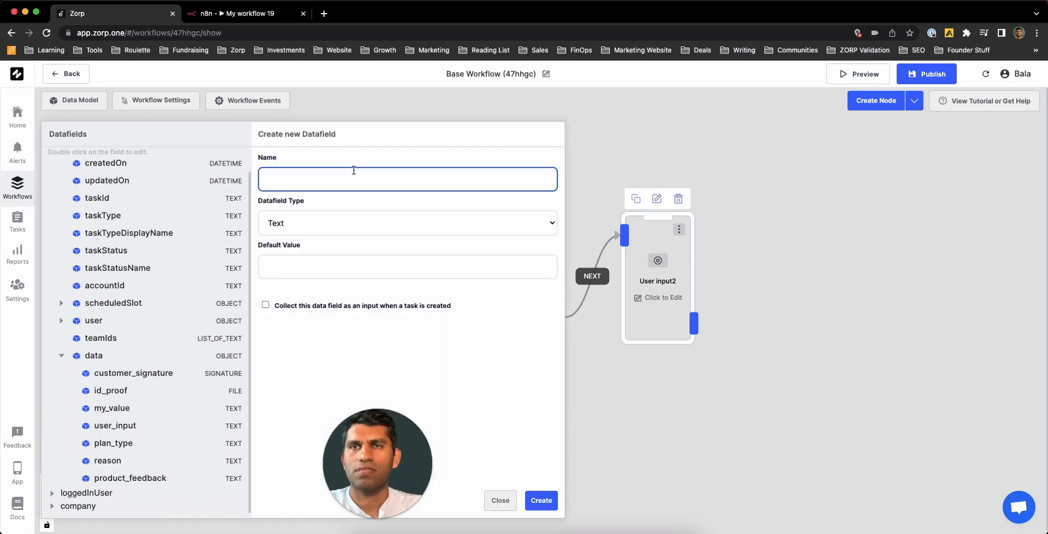
key(BackSpace)
key(BackSpace)
key(BackSpace)
key(BackSpace)
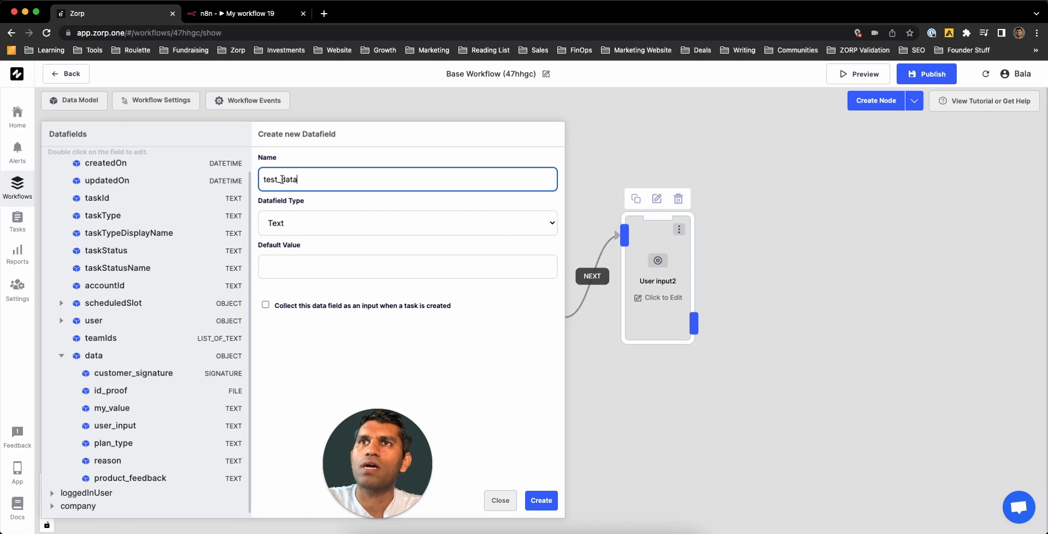
Keep the new data field's type as Text, create it, and close the data model
click(349, 224)
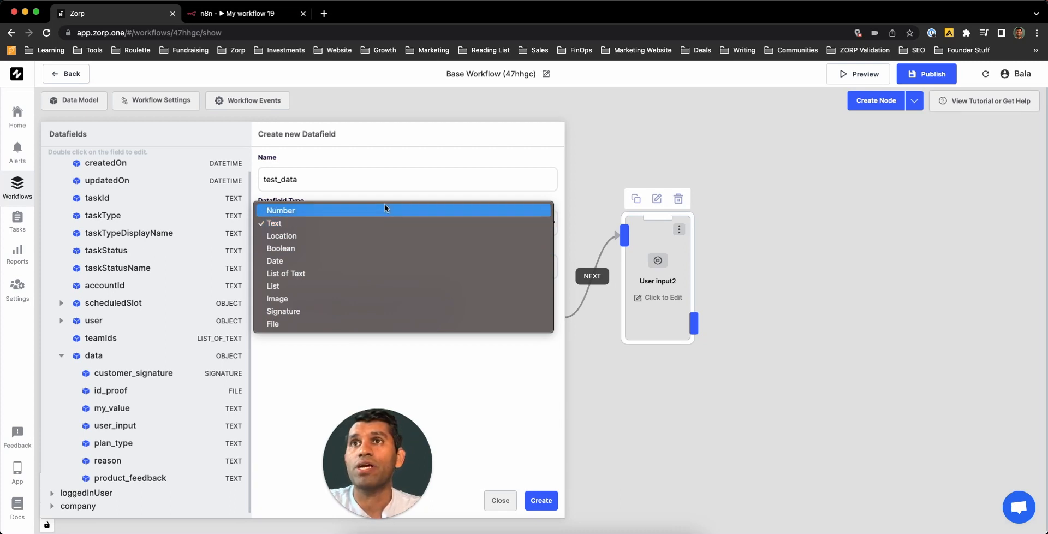
click(385, 221)
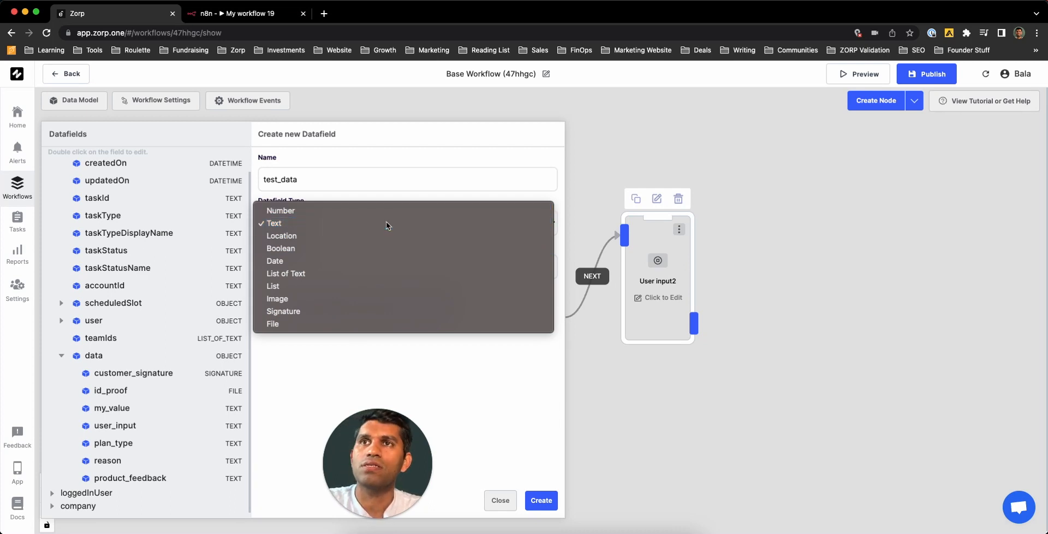
click(541, 501)
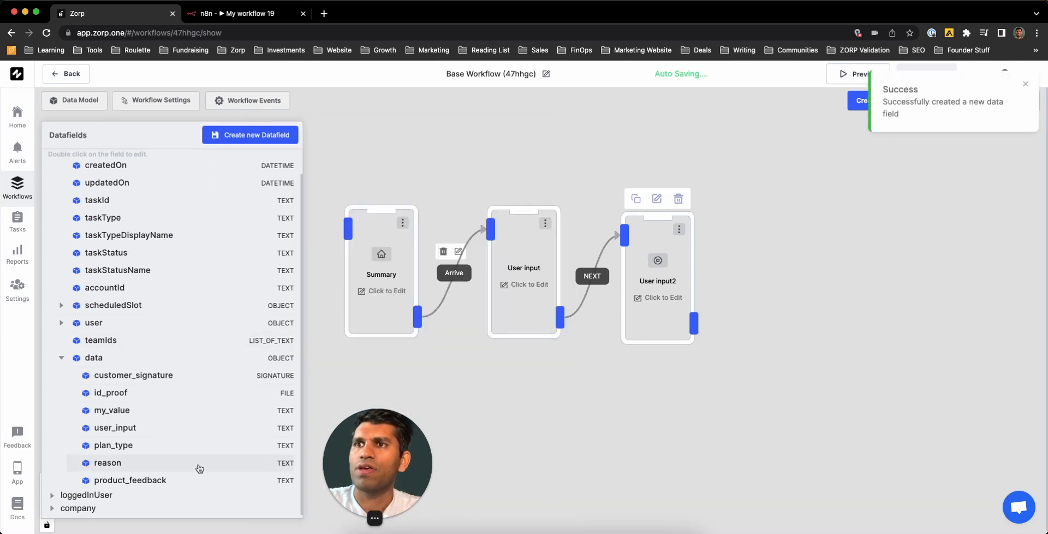
scroll(199, 469, down, 2)
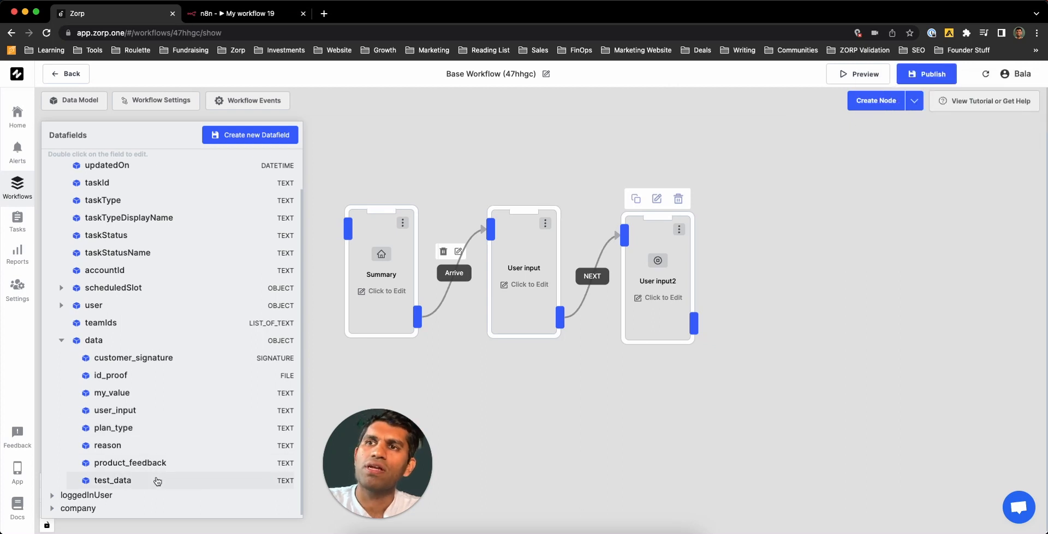
click(352, 389)
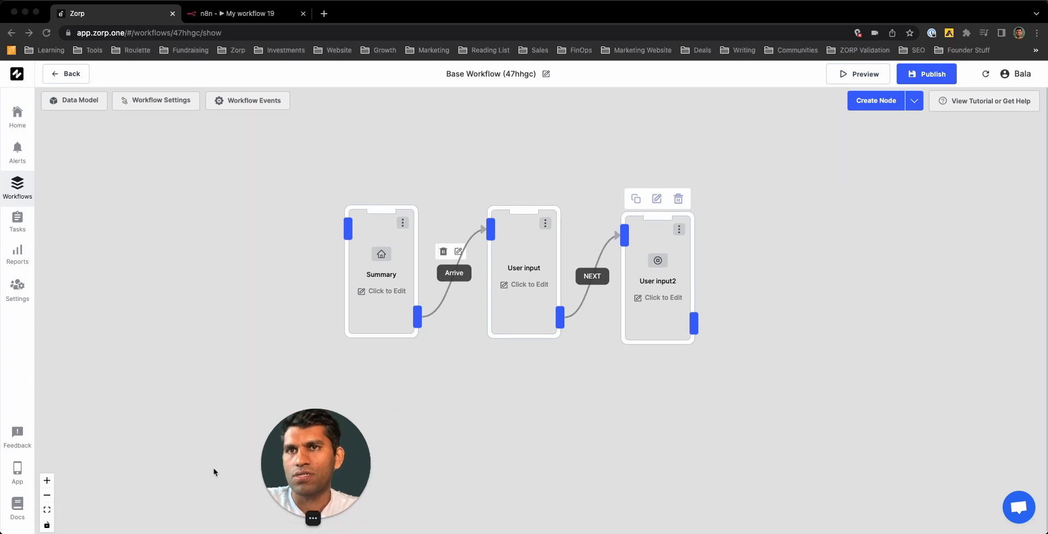
Open the Complete Screen Automation used by the Arrive transition
click(457, 272)
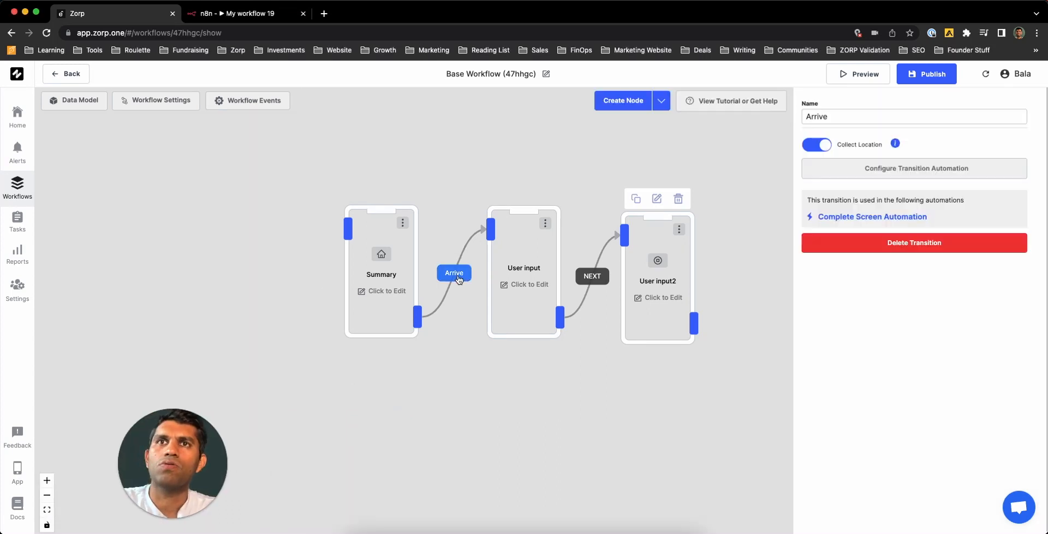
click(852, 218)
scroll(306, 280, down, 2)
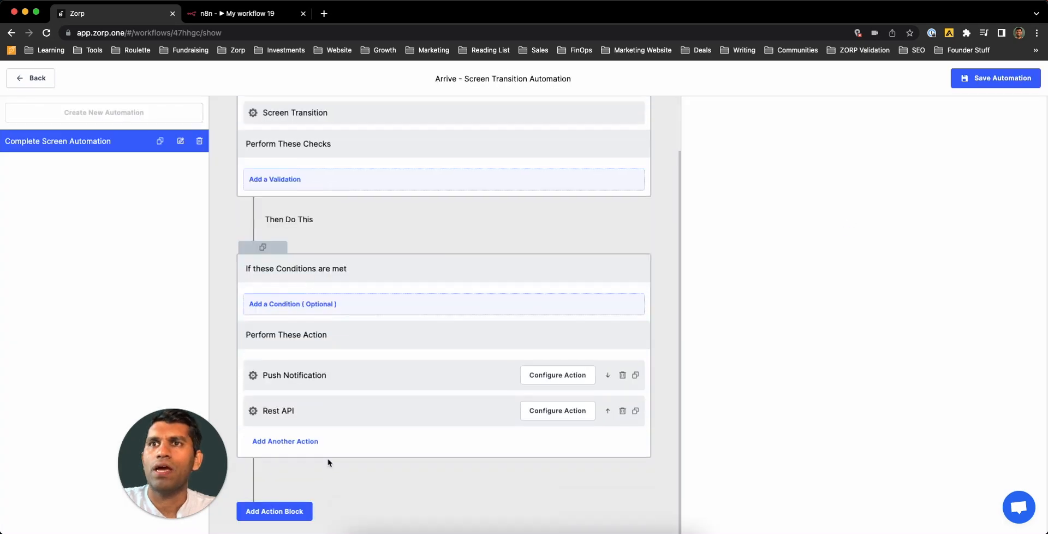
Add an Update Data Fields action that sets task.data.test_data to 12345, and save the action
click(296, 441)
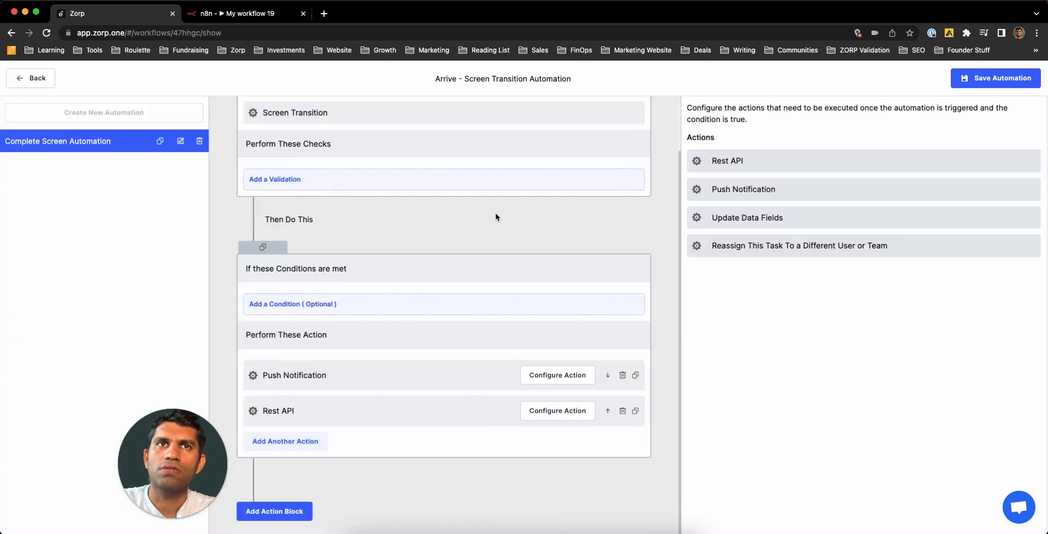
click(753, 215)
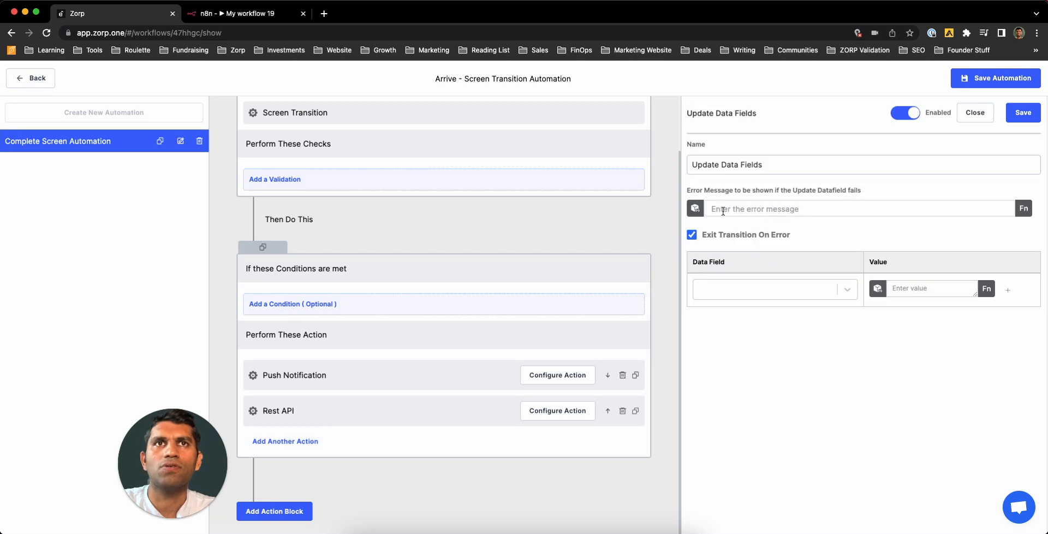
click(772, 289)
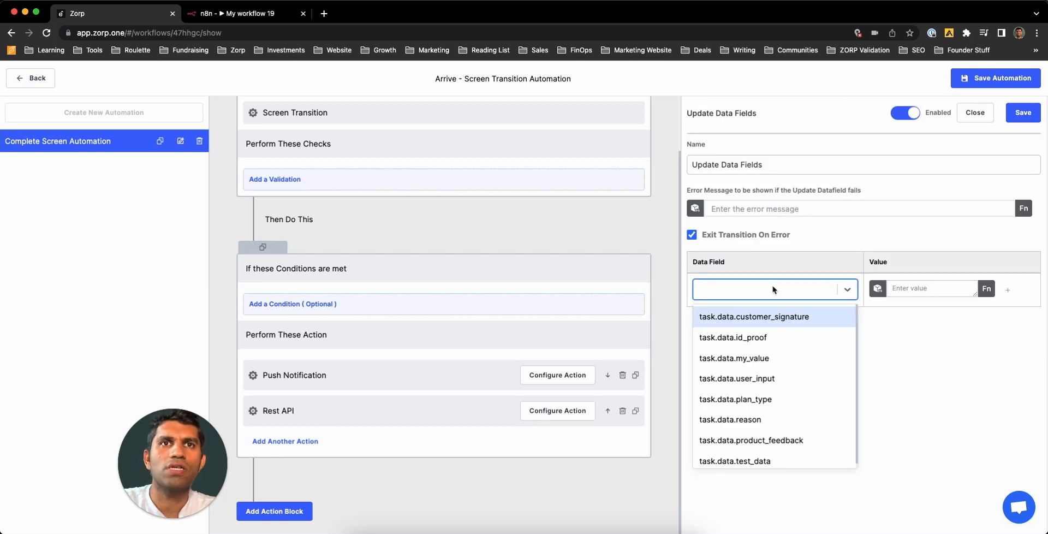
scroll(839, 445, down, 1)
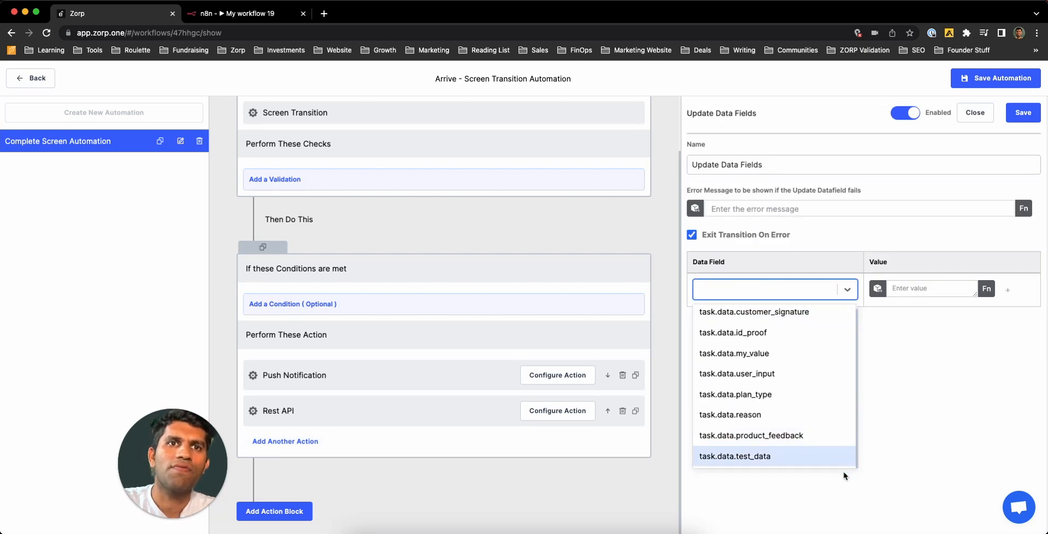
click(845, 460)
click(937, 290)
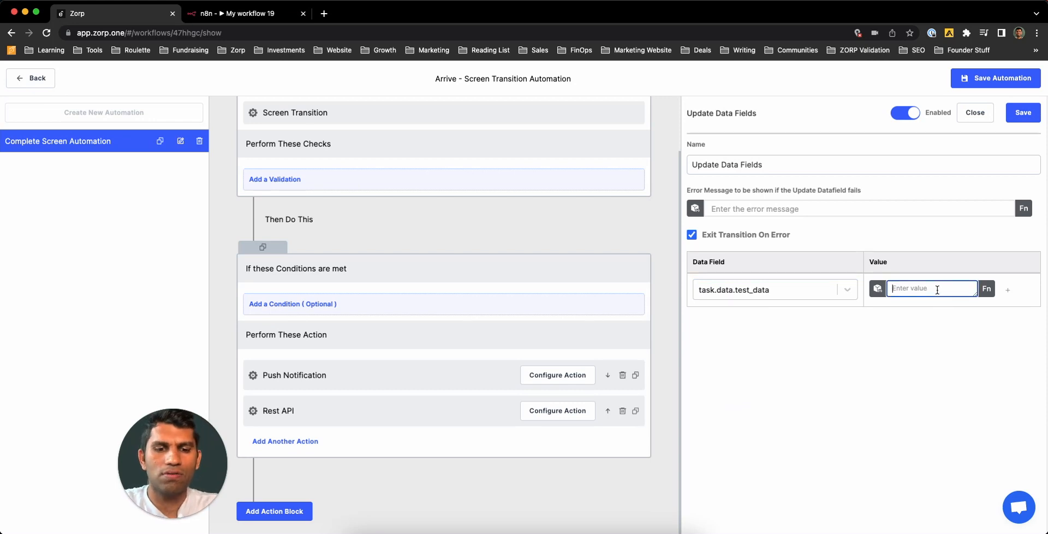
text(12345)
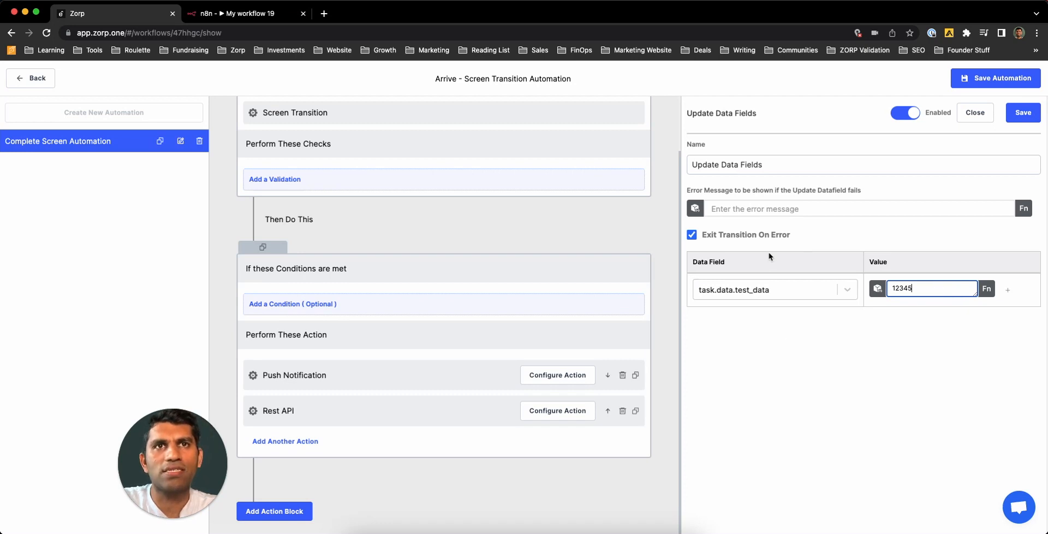
click(1021, 113)
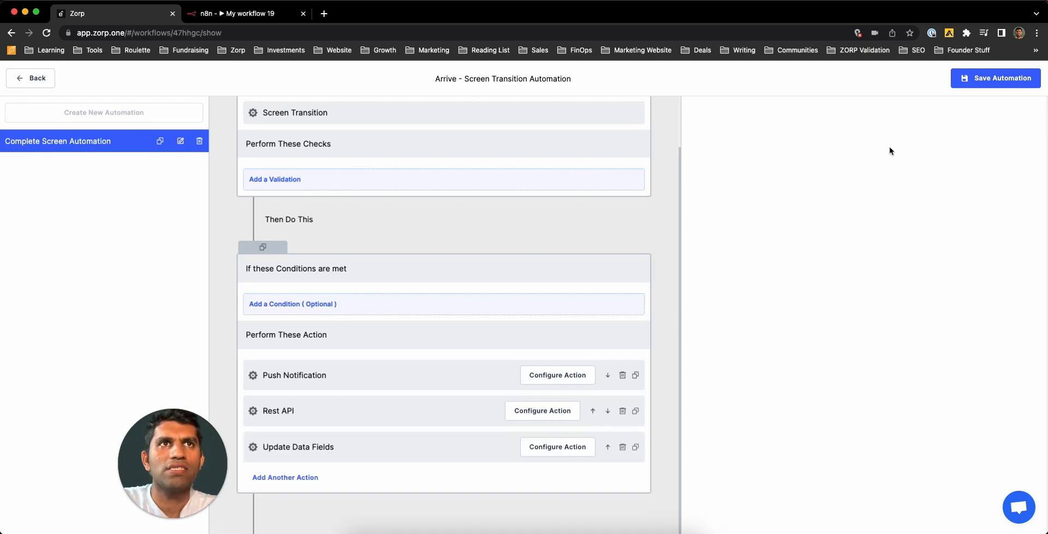
In the Update Data Fields action, replace the fixed value of test_data with the task's reason data field
click(461, 457)
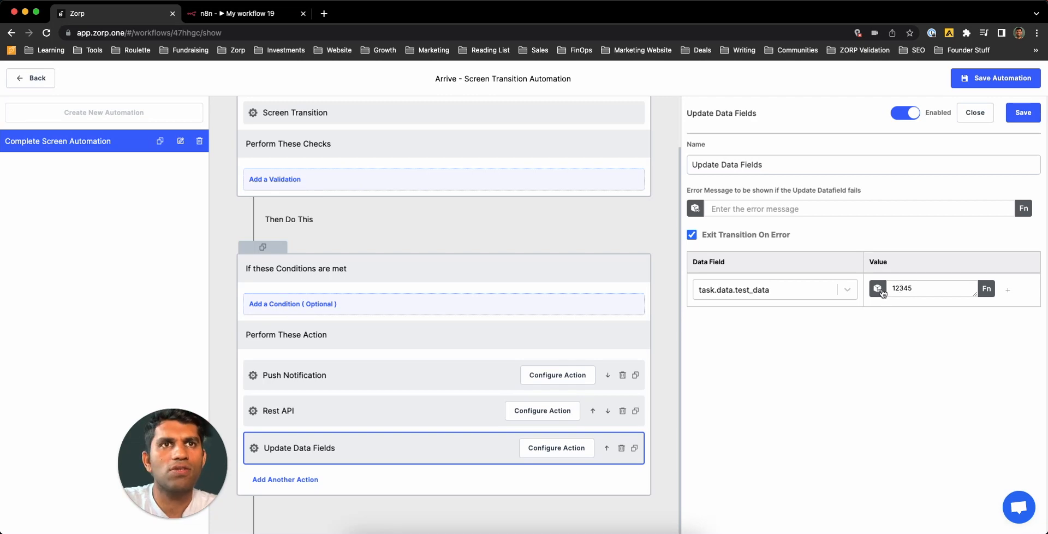
click(918, 282)
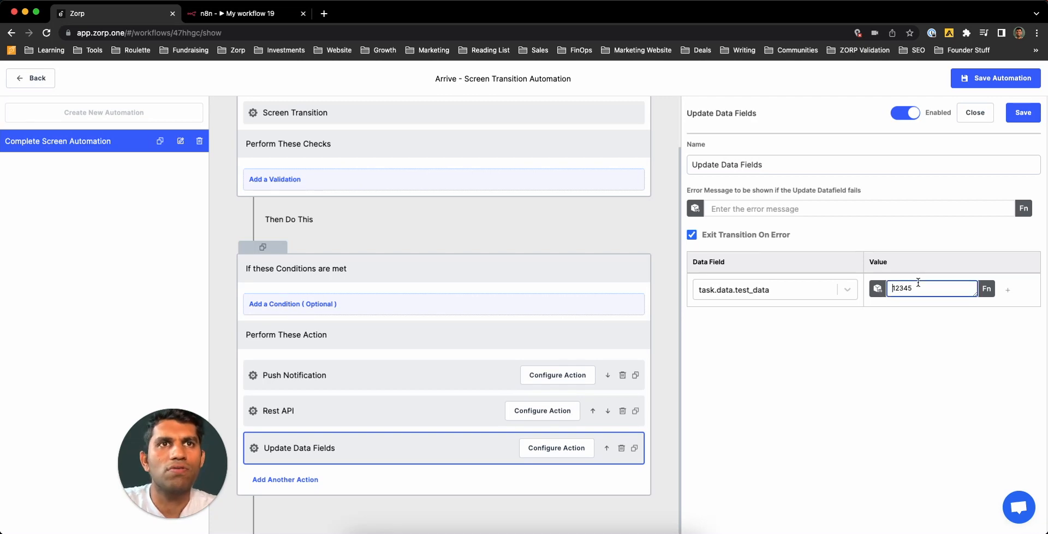
key(ctrl+a)
key(BackSpace)
click(876, 287)
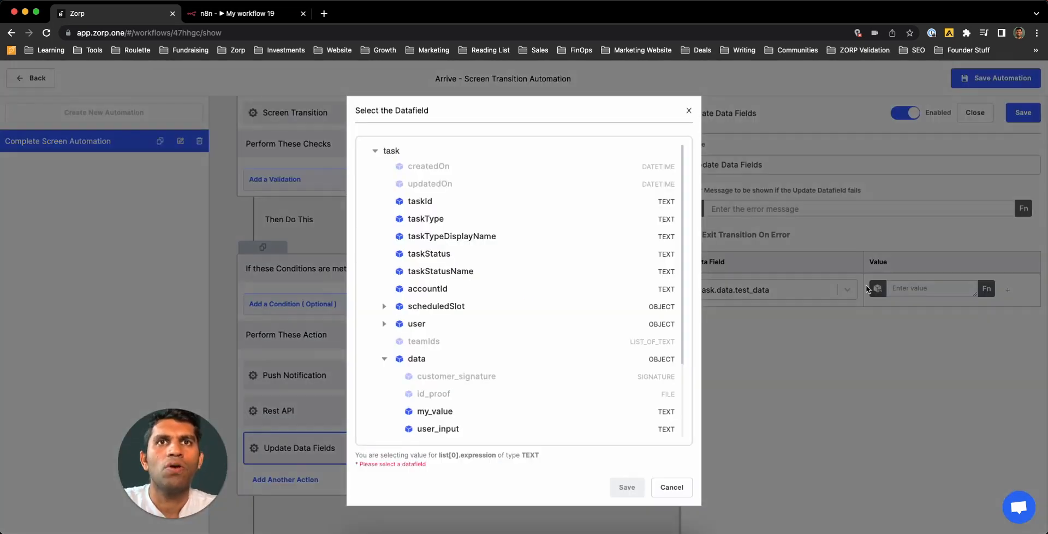
scroll(434, 218, down, 4)
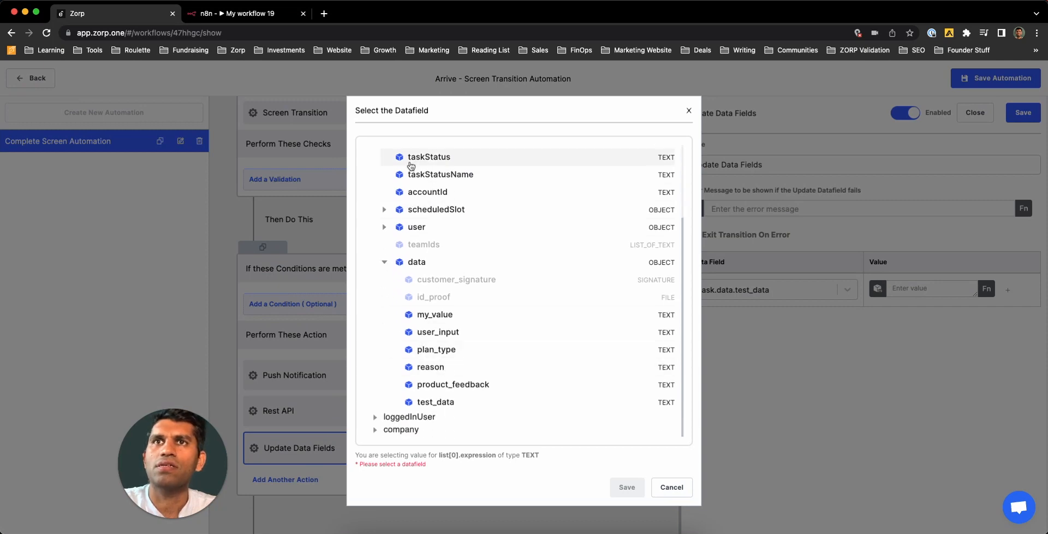
scroll(411, 165, up, 3)
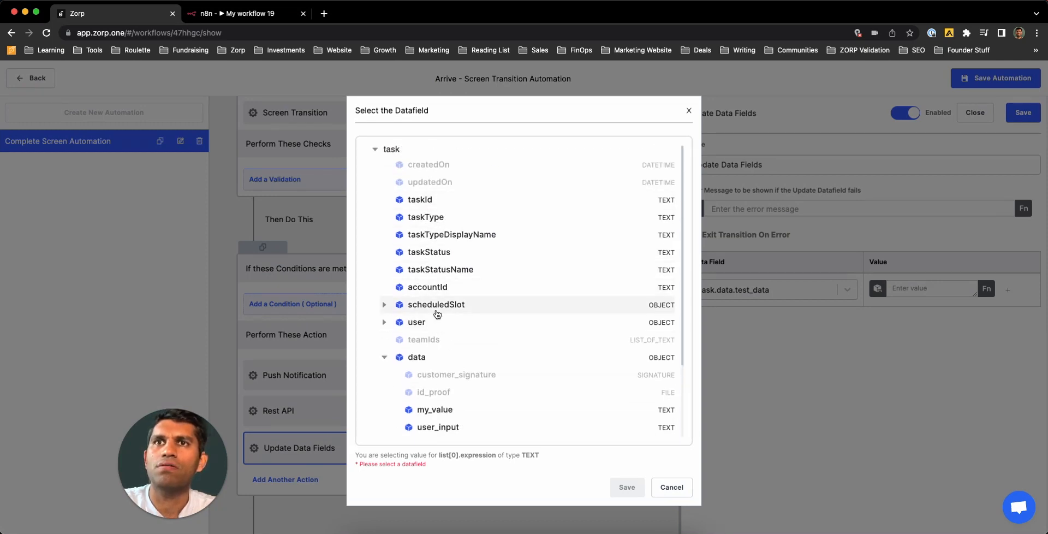
scroll(437, 314, down, 3)
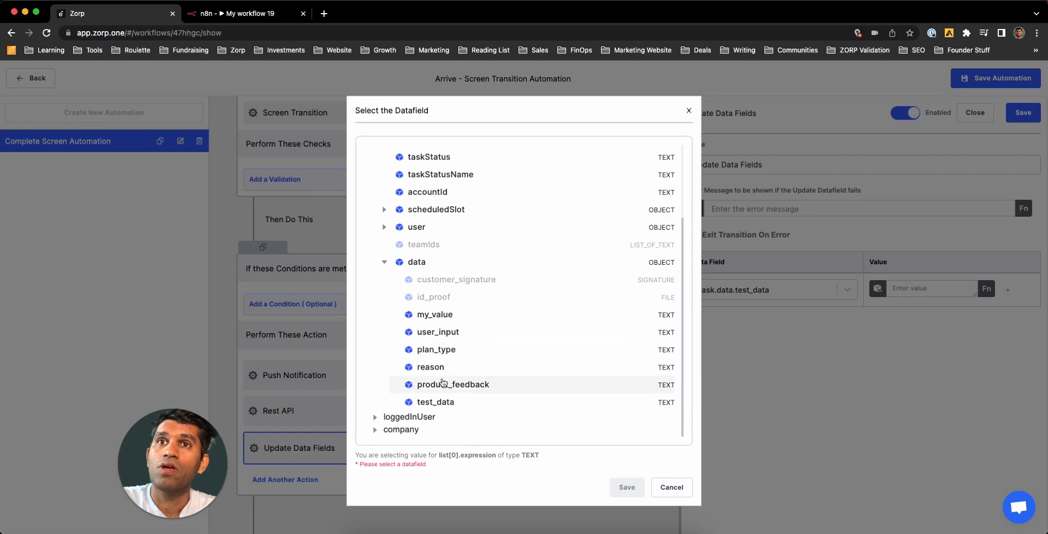
click(431, 367)
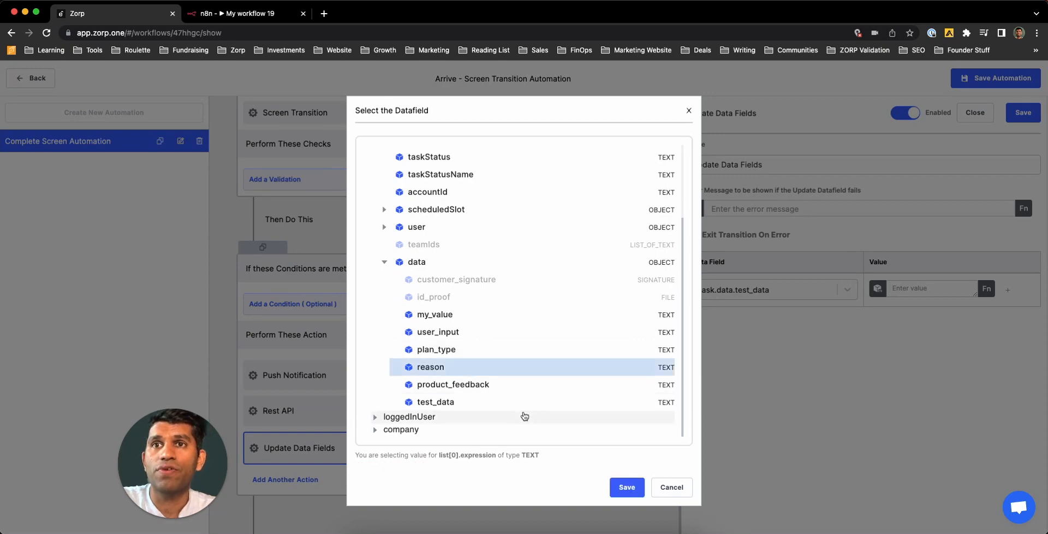
click(625, 485)
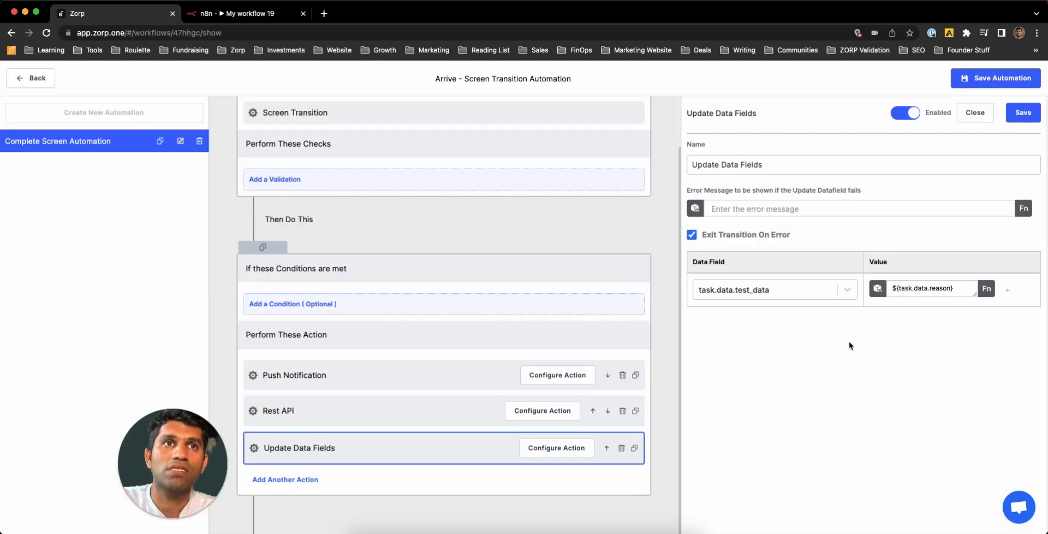
Add a second row to the Update Data Fields action with task.data.test_data as its data field
click(1017, 289)
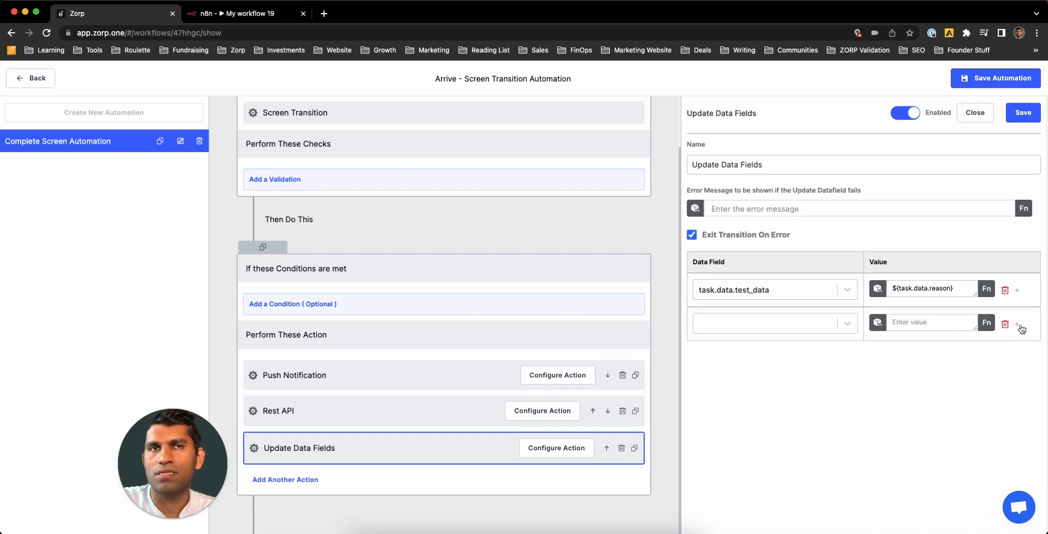
click(828, 321)
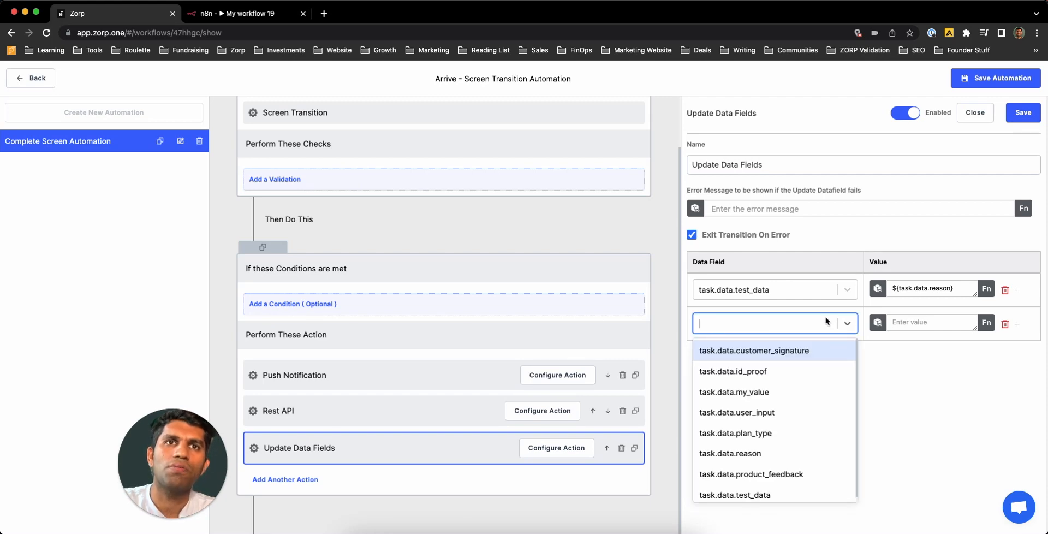
click(764, 494)
Set the second row's value to the address under the logged-in user's userLocation
click(950, 327)
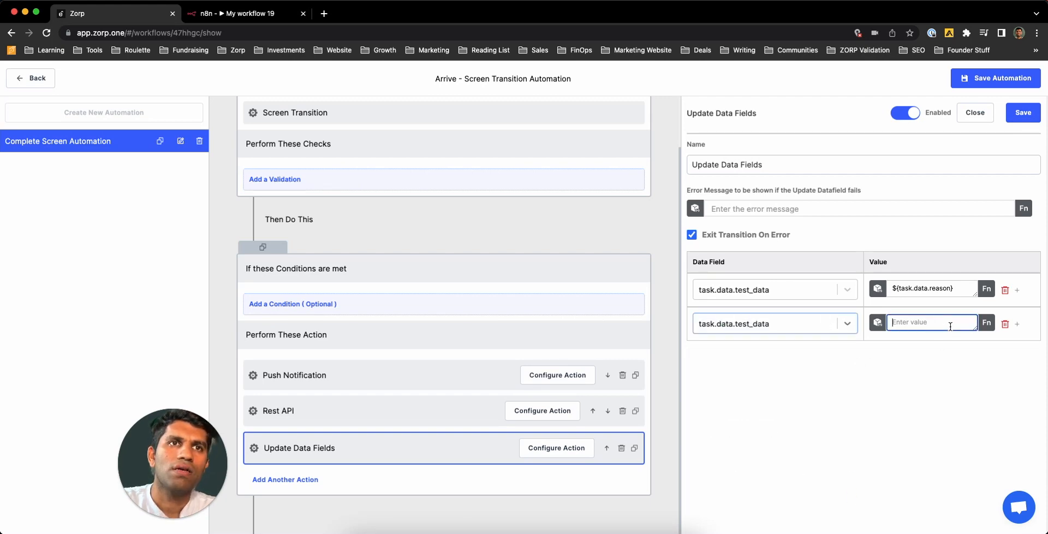
click(877, 321)
scroll(503, 355, down, 3)
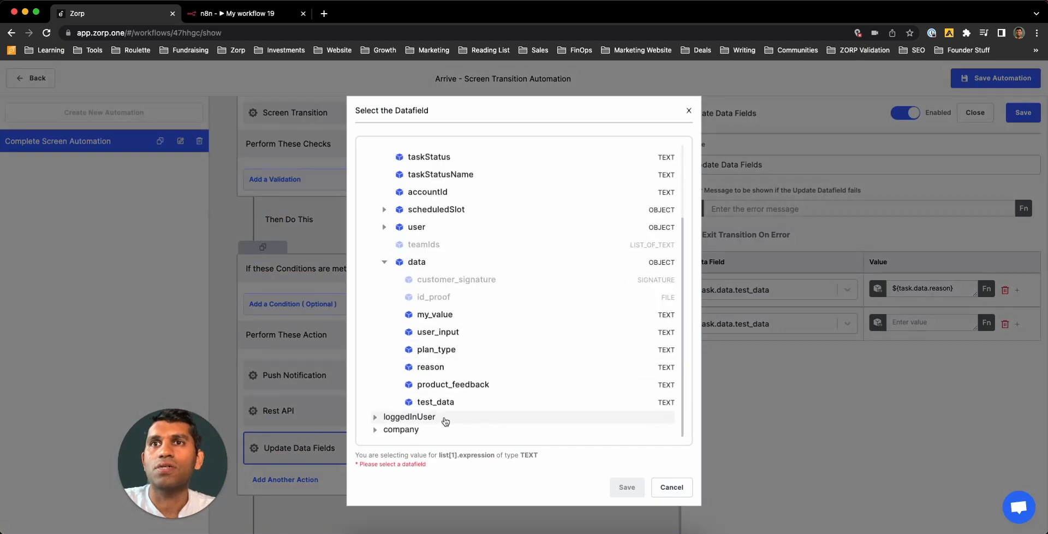
click(445, 418)
scroll(440, 412, down, 2)
click(440, 411)
scroll(453, 399, down, 1)
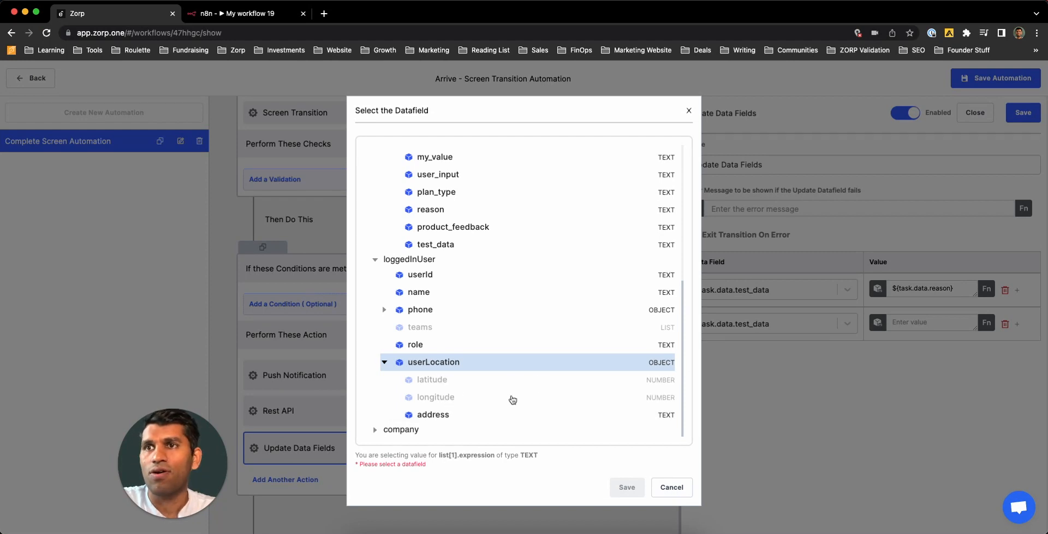
click(435, 415)
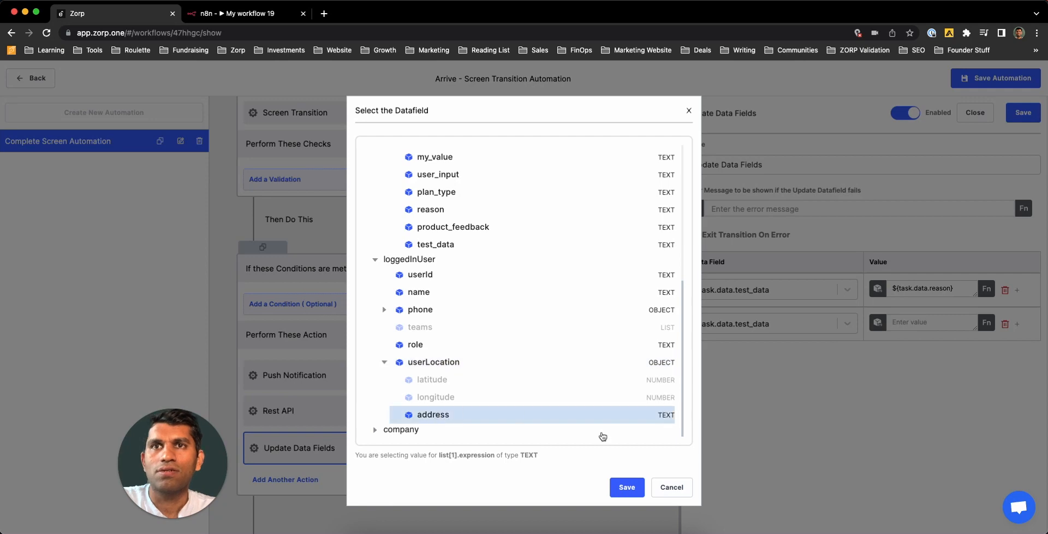
click(621, 491)
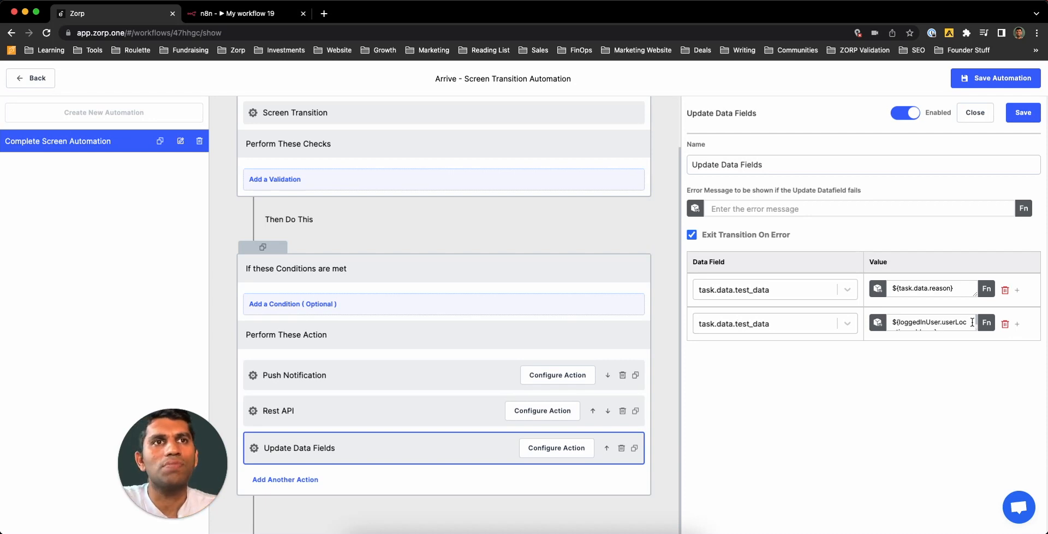
Add a third row with task.data.product_feedback as its data field, and open the script builder for its value
click(1017, 324)
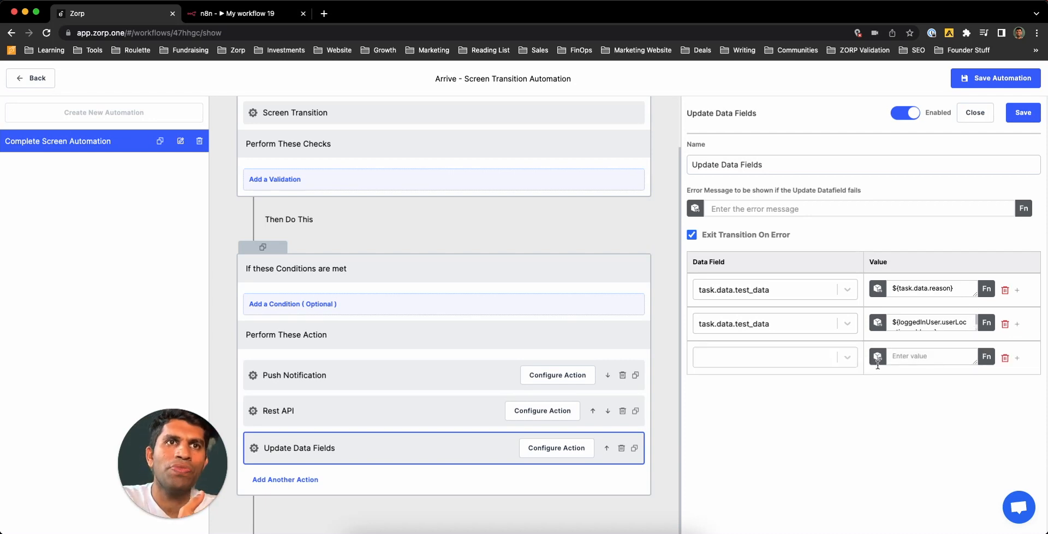
click(824, 363)
scroll(802, 497, down, 1)
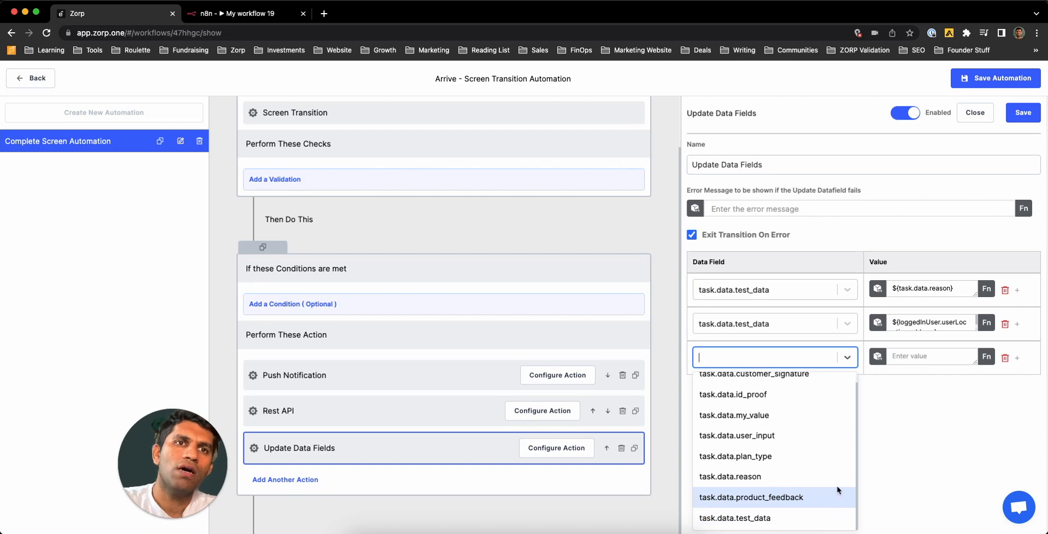
click(838, 494)
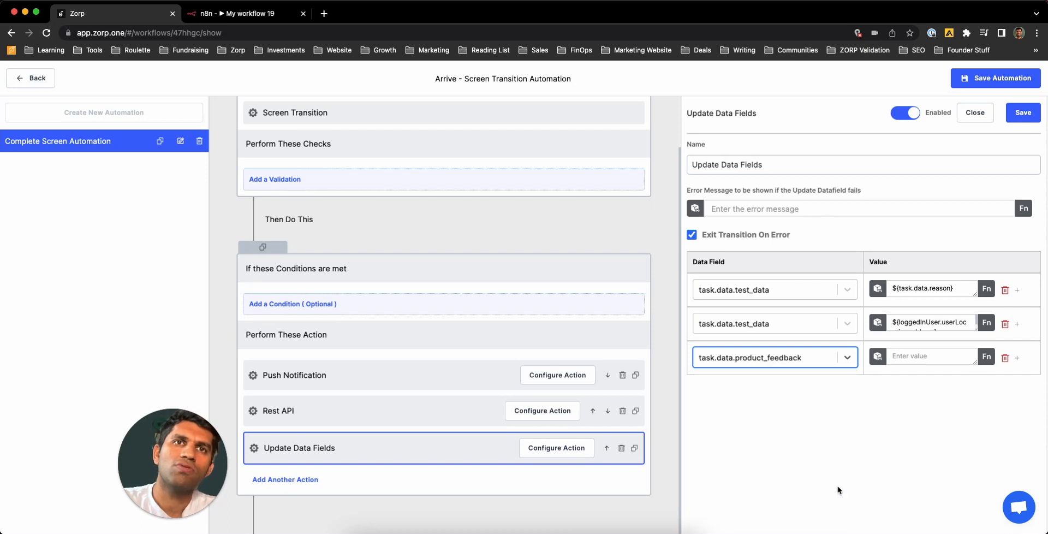
click(986, 357)
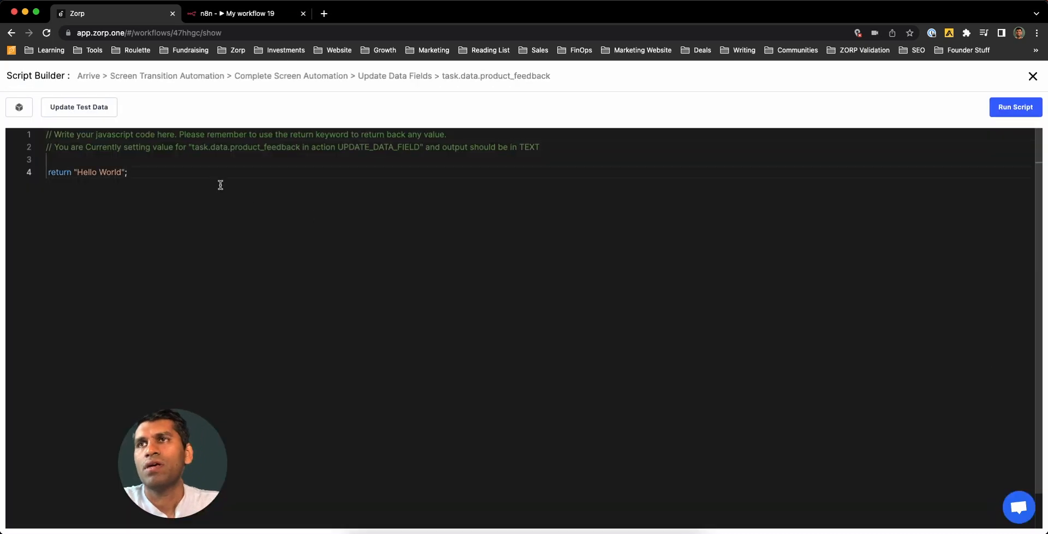
Change the script's return value to the text "Current Time"
key(BackSpace)
key(BackSpace)
key(BackSpace)
key(BackSpace)
key(BackSpace)
key(BackSpace)
key(BackSpace)
key(BackSpace)
key(BackSpace)
key(BackSpace)
key(BackSpace)
key(XF86AudioRaiseVolume)
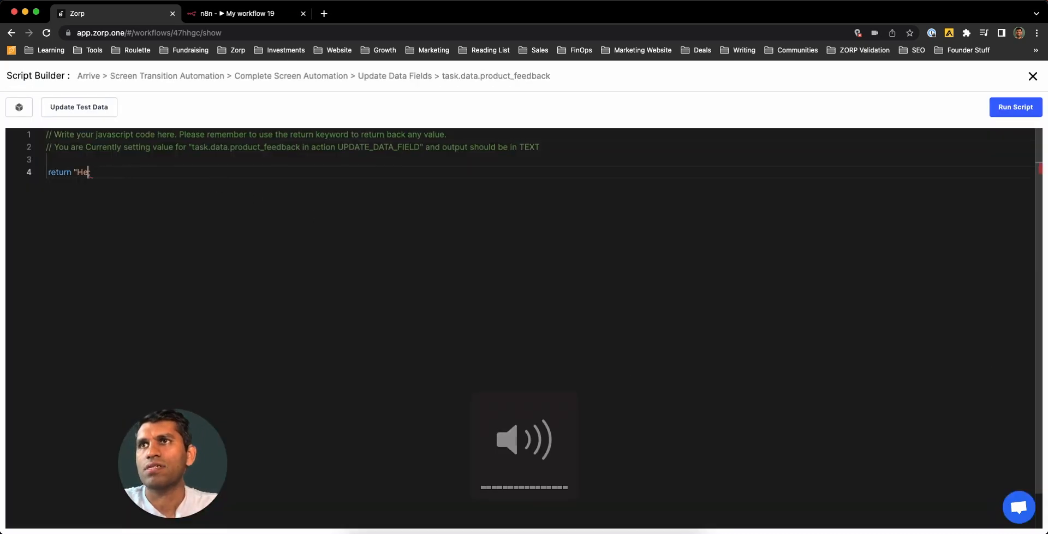
key(BackSpace)
key(BackSpace)
key(BackSpace)
text(Current Time";)
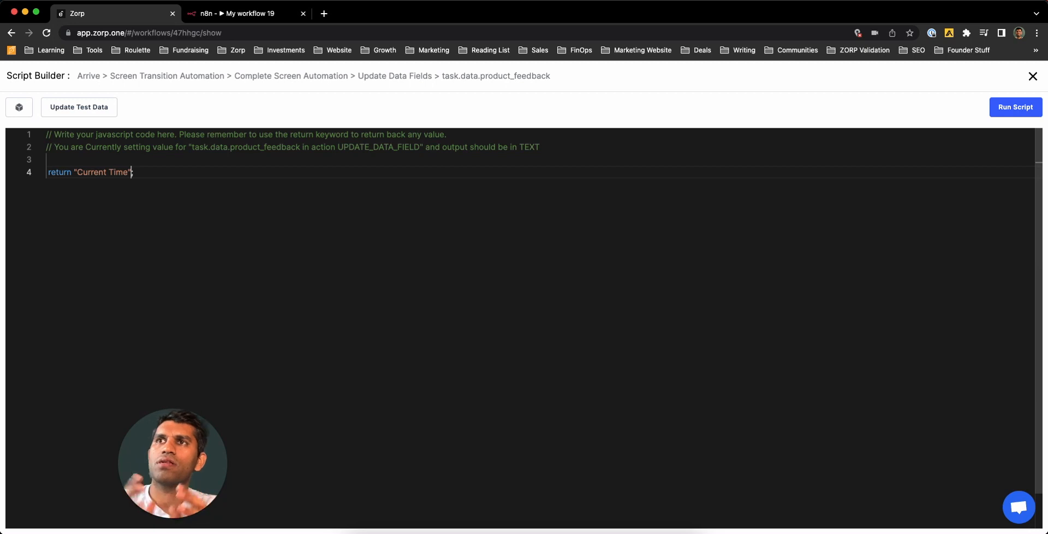
Replace the script's returned text with new Date().toISOString, without call parentheses after toISOString, and run the script
key(BackSpace)
key(BackSpace)
key(BackSpace)
key(BackSpace)
key(BackSpace)
key(BackSpace)
key(BackSpace)
key(BackSpace)
key(BackSpace)
key(BackSpace)
key(BackSpace)
key(BackSpace)
key(BackSpace)
key(BackSpace)
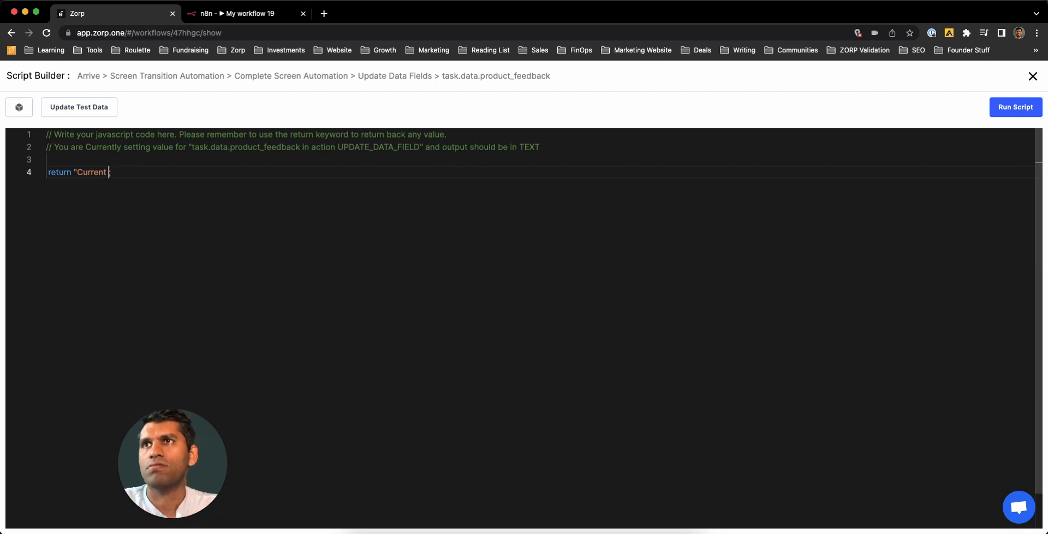
text(new Date.to)
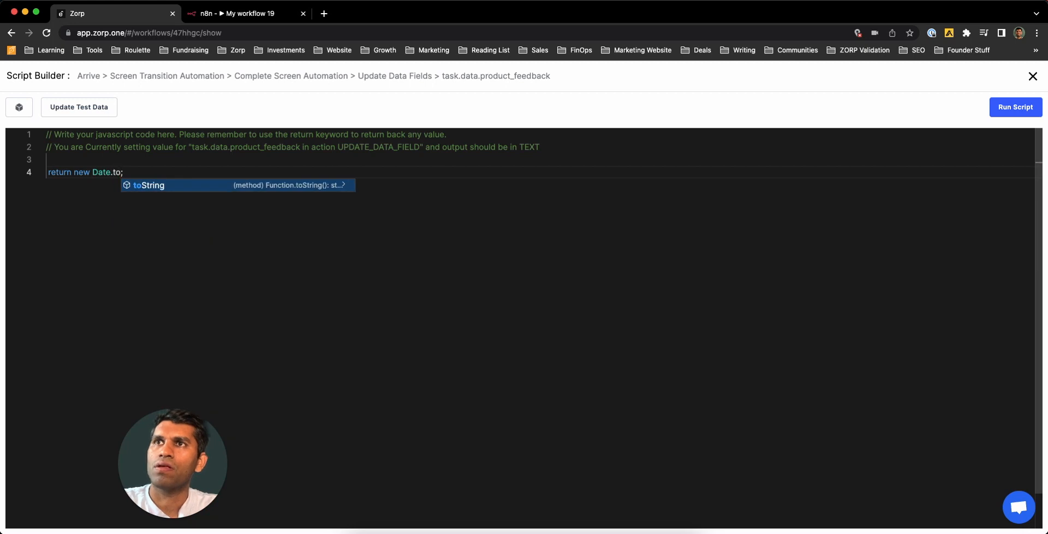
text(Strin)
key(BackSpace)
key(BackSpace)
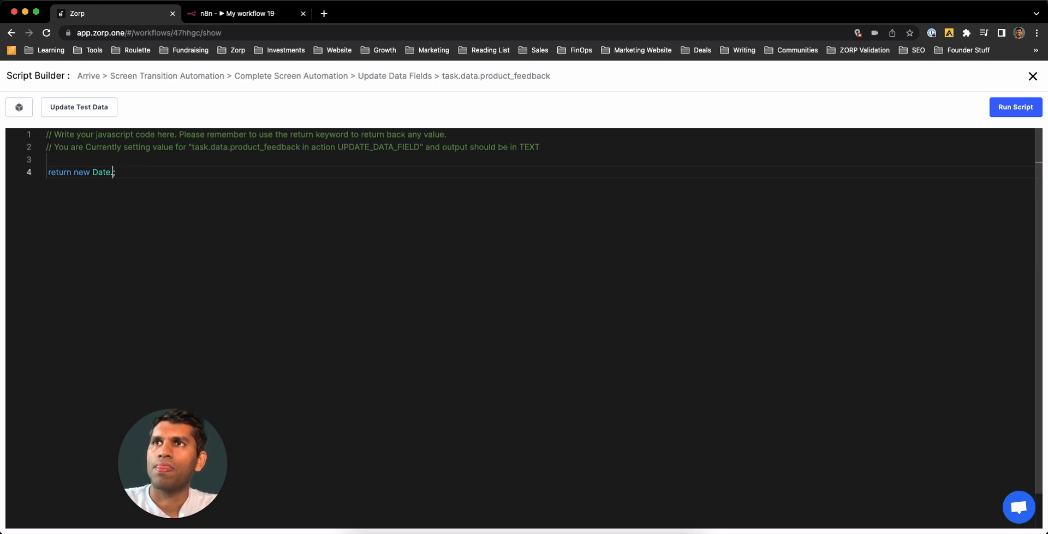
text(()
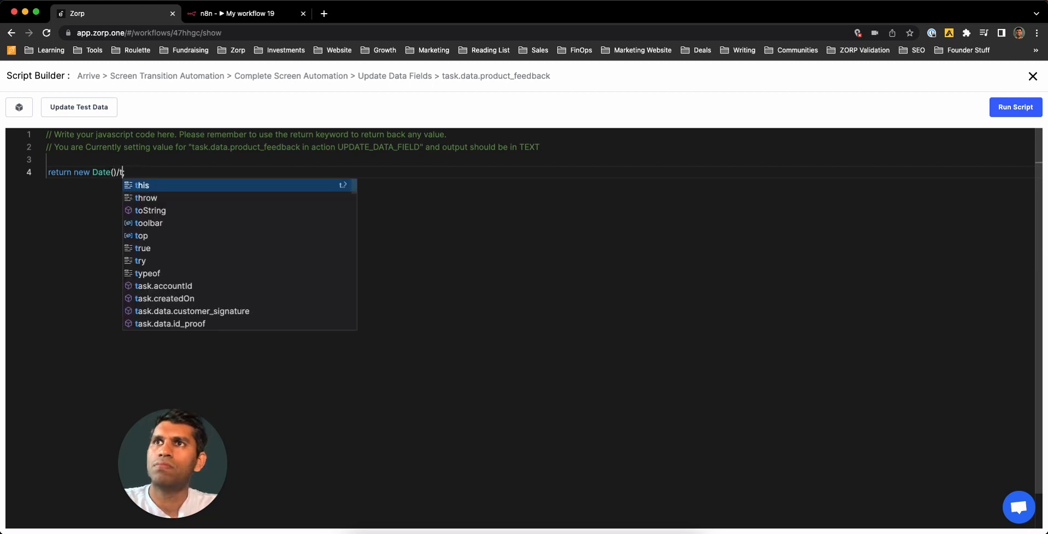
text().to)
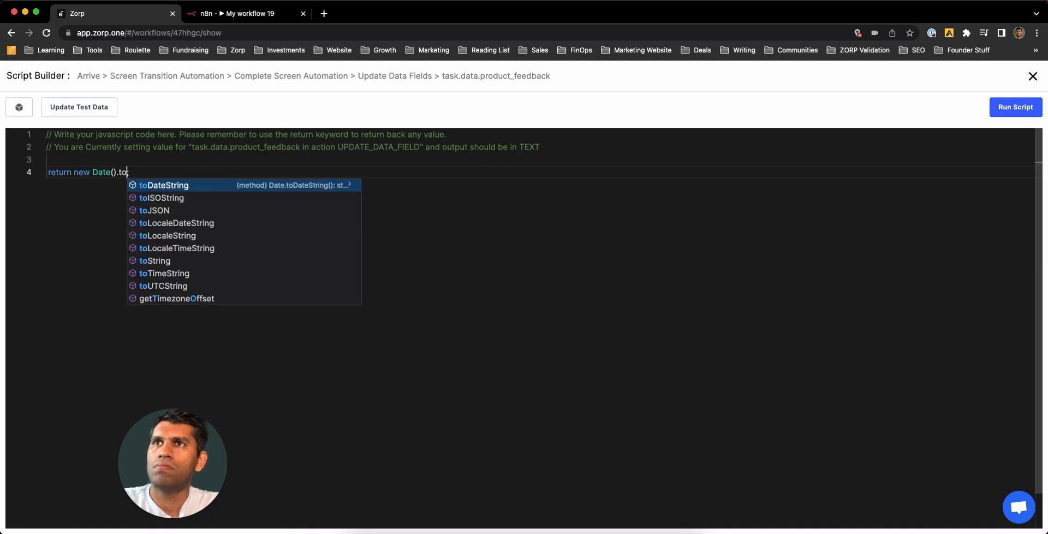
key(Down)
key(Return)
text(()
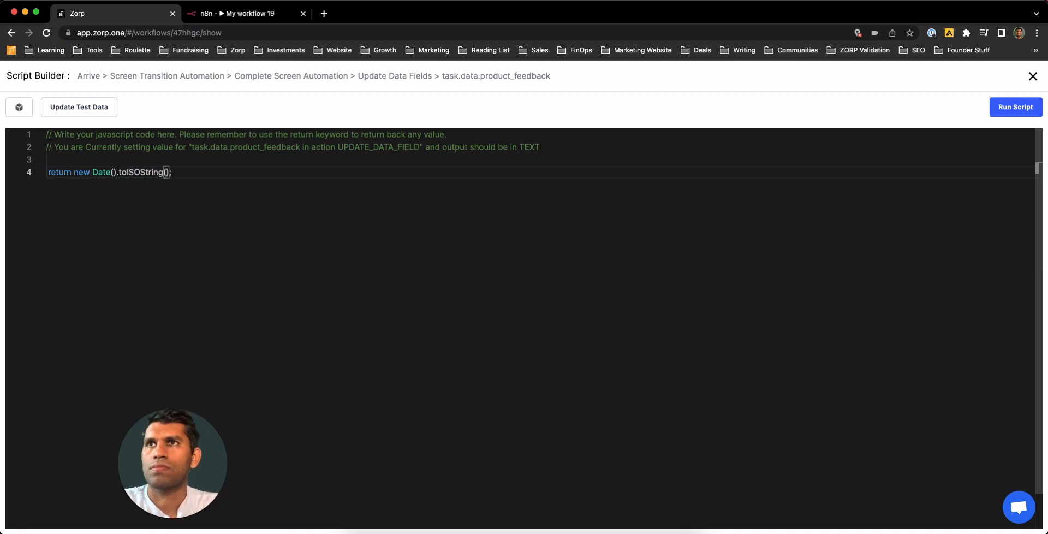
key(BackSpace)
click(1010, 107)
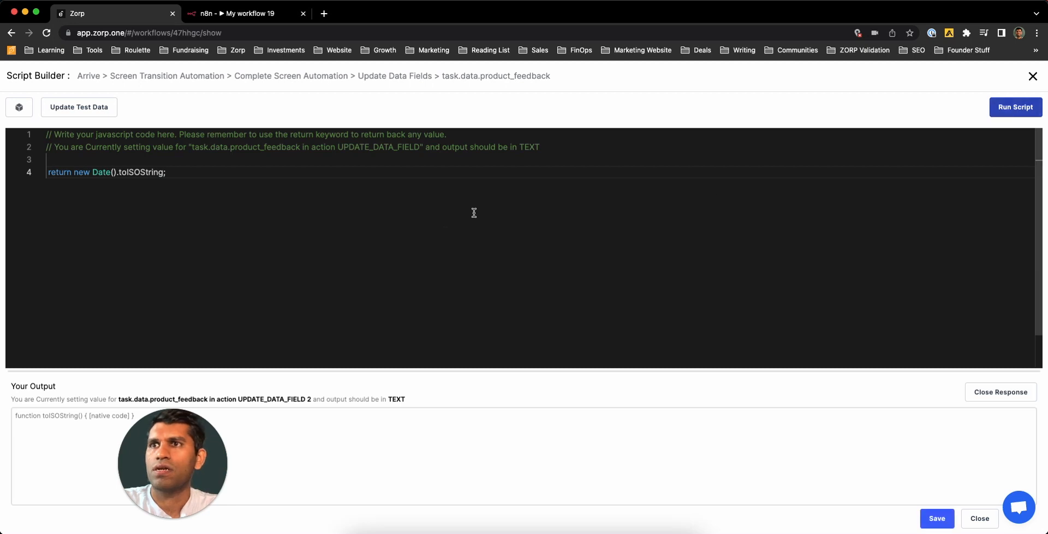
Complete the return statement as new Date().toISOString();, rerun the script and save it as the product_feedback value
click(164, 172)
text(()
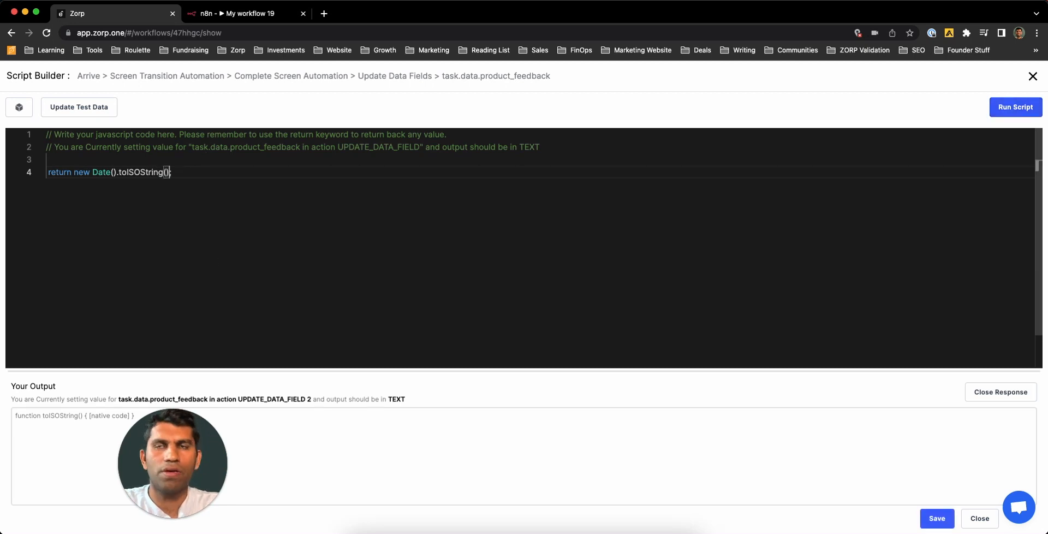
click(1008, 107)
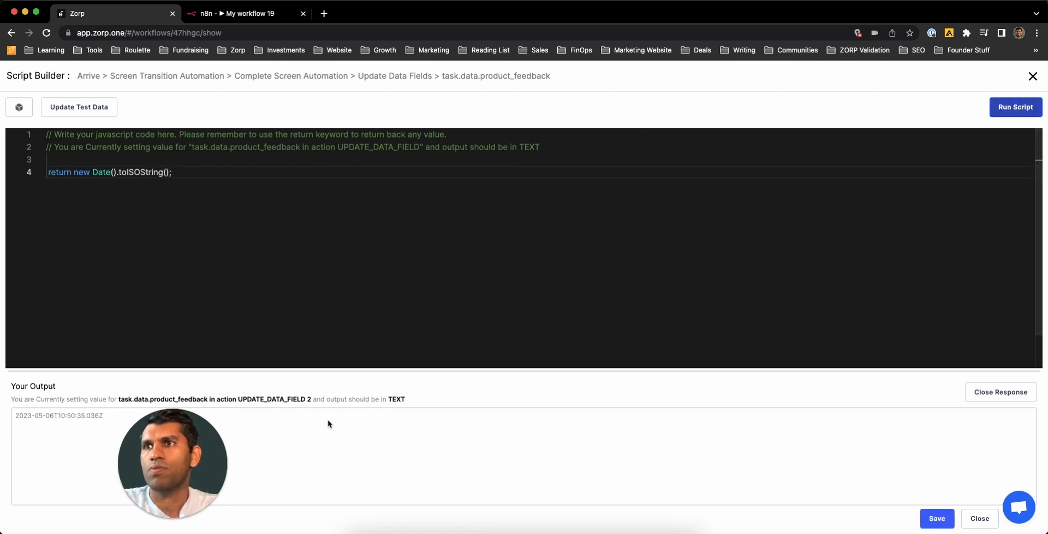
click(935, 517)
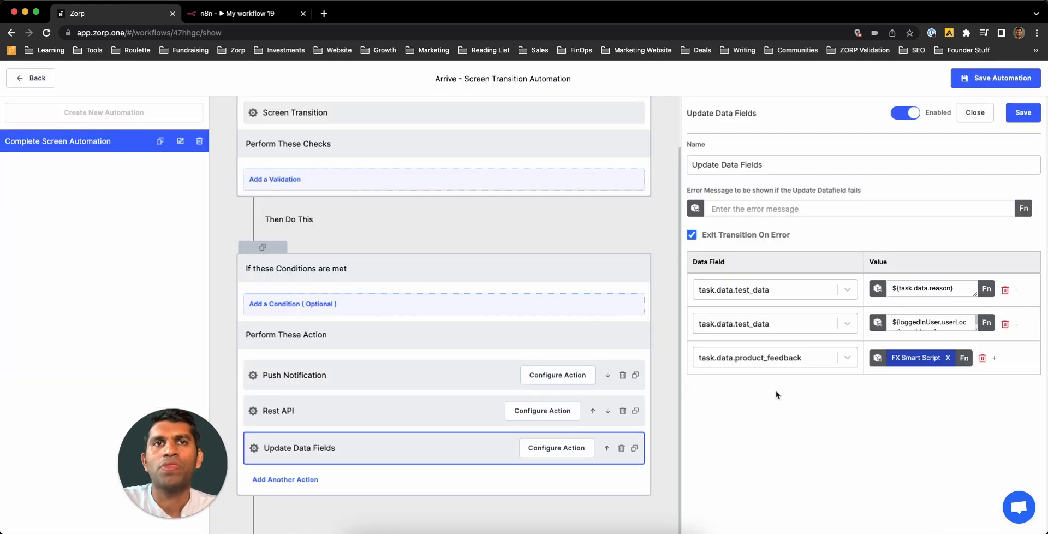
Close the Update Data Fields settings and exit the automation builder without saving the automation
click(977, 112)
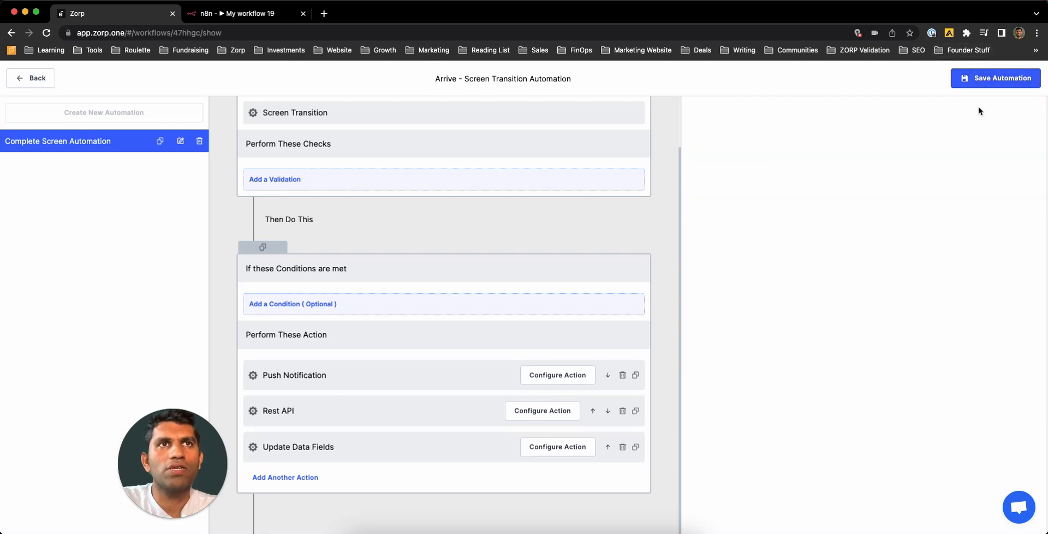
click(21, 82)
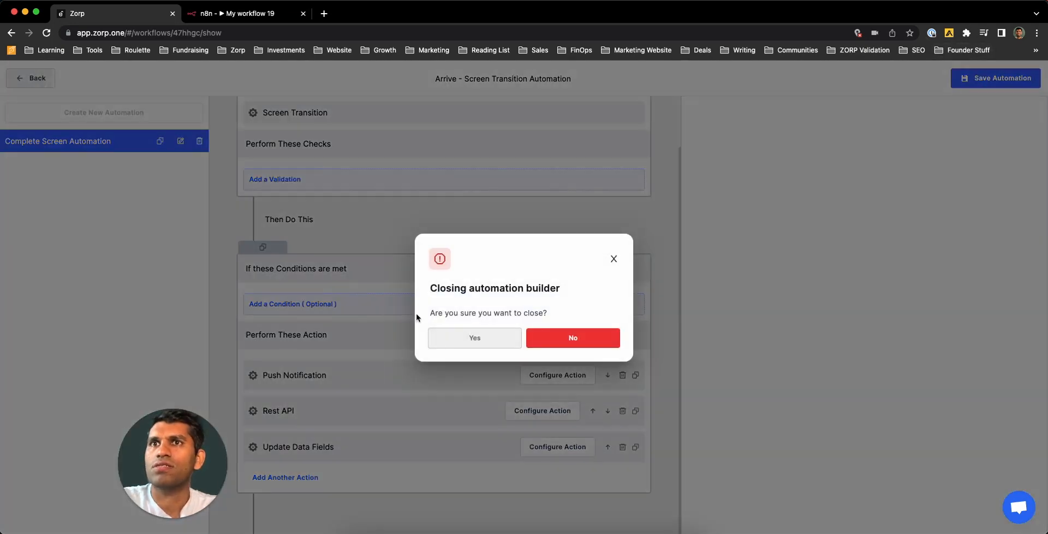
click(492, 339)
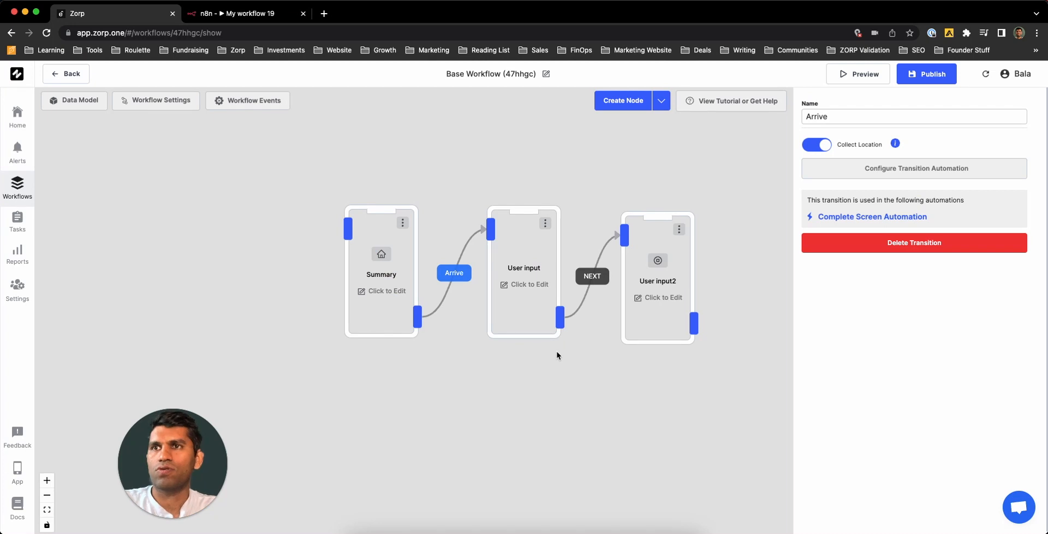
Open the workflow's data model and look through the fields under the task's data object
click(86, 102)
scroll(257, 373, down, 1)
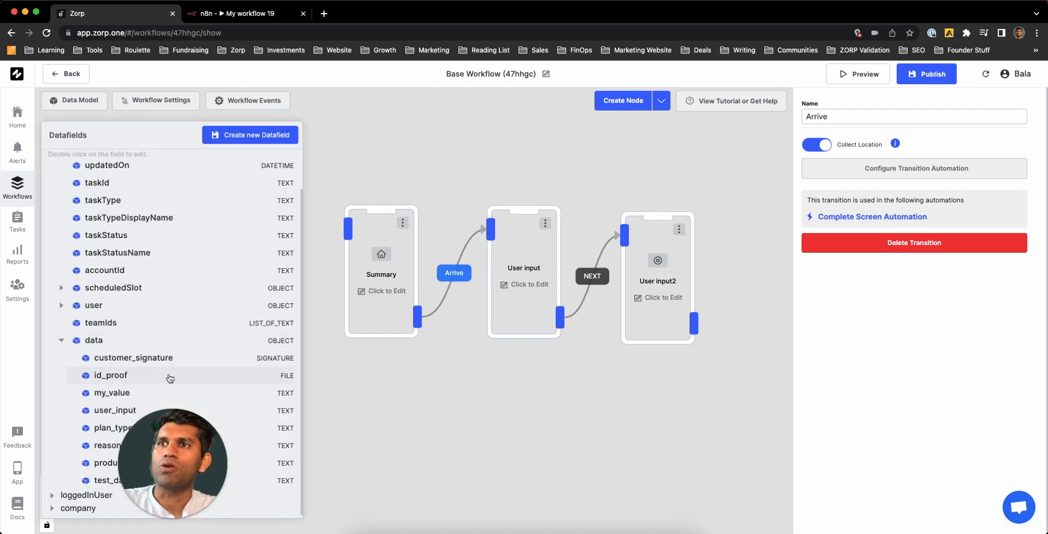